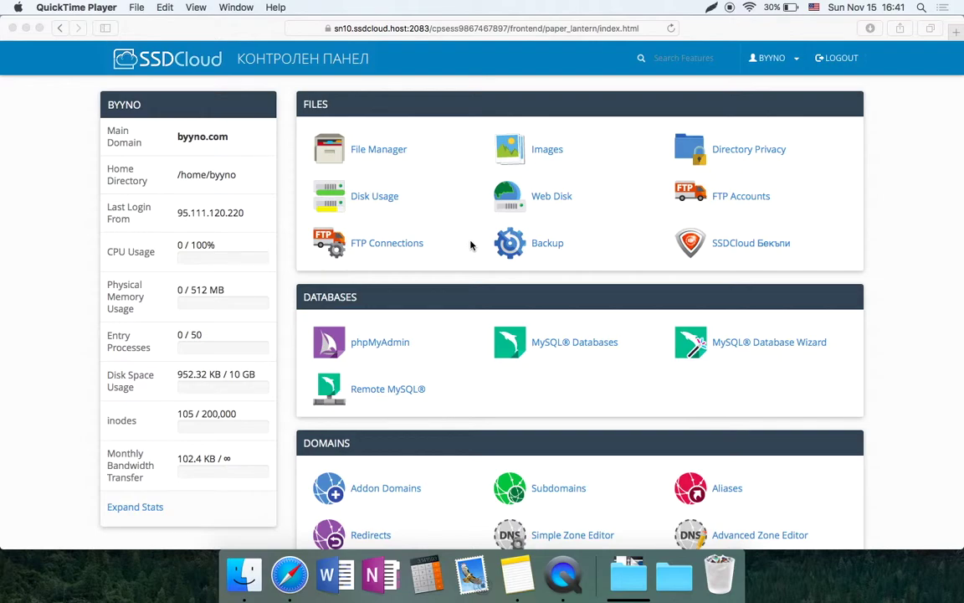
# Create a new MySQL database with the name mitko after the byyno_ prefix, and return to the databases overview.
pyautogui.click(471, 244)
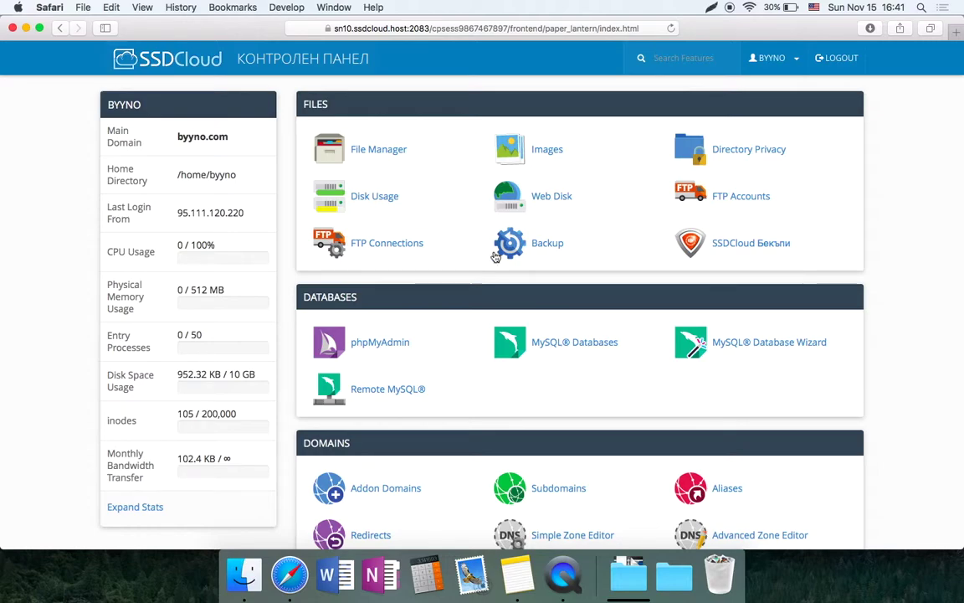
pyautogui.click(561, 344)
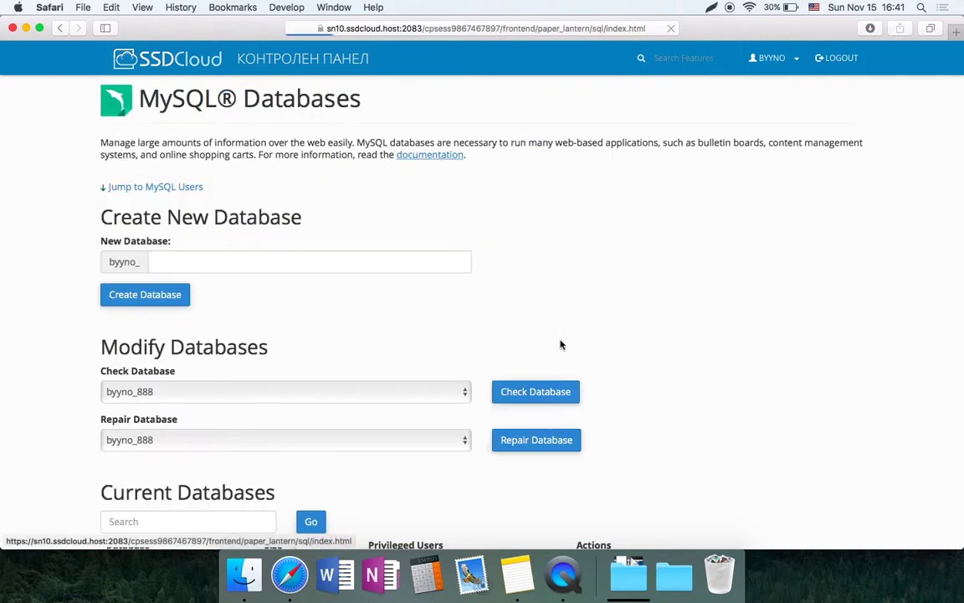
pyautogui.click(302, 263)
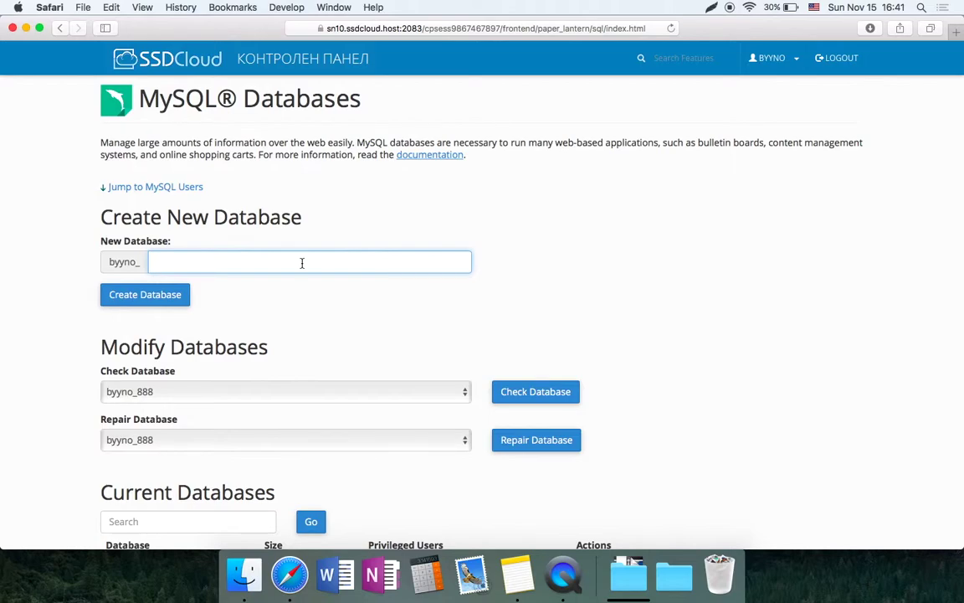
pyautogui.write('mitko')
pyautogui.click(144, 294)
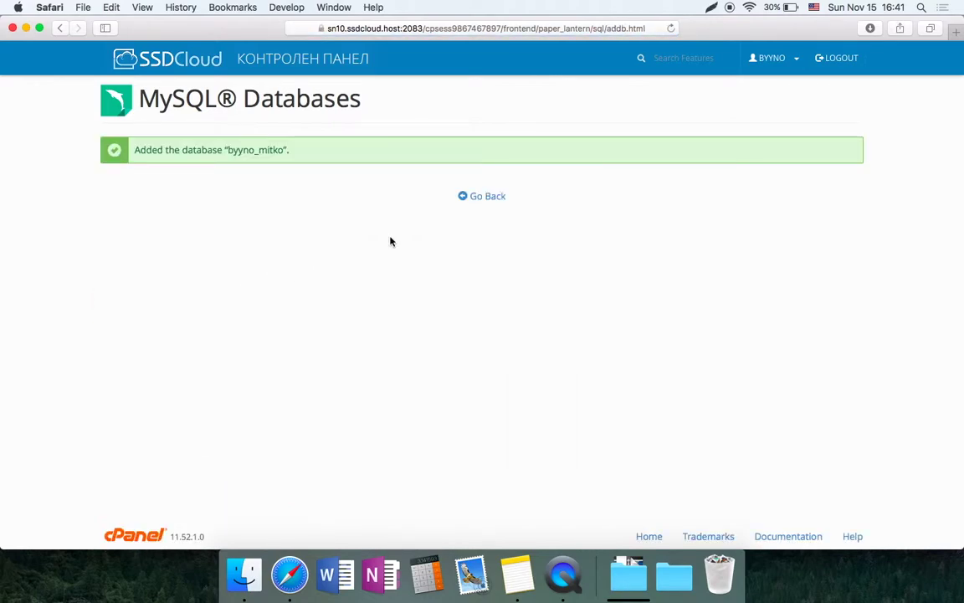
pyautogui.click(473, 199)
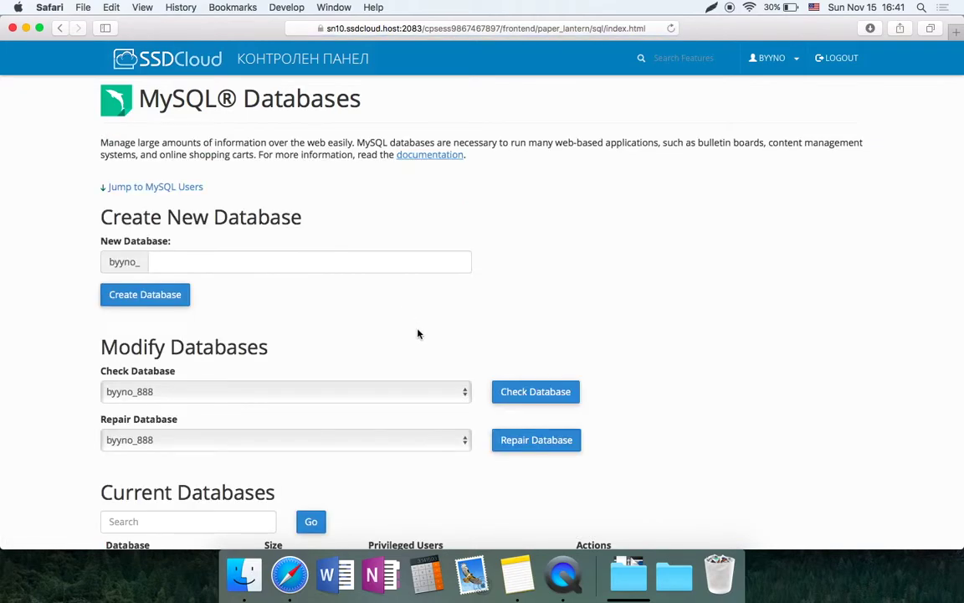
# Enter mitko as the username for a new MySQL user.
pyautogui.scroll(-12, 419, 334)
pyautogui.scroll(-12, 419, 334)
pyautogui.scroll(4, 418, 334)
pyautogui.scroll(-2, 419, 334)
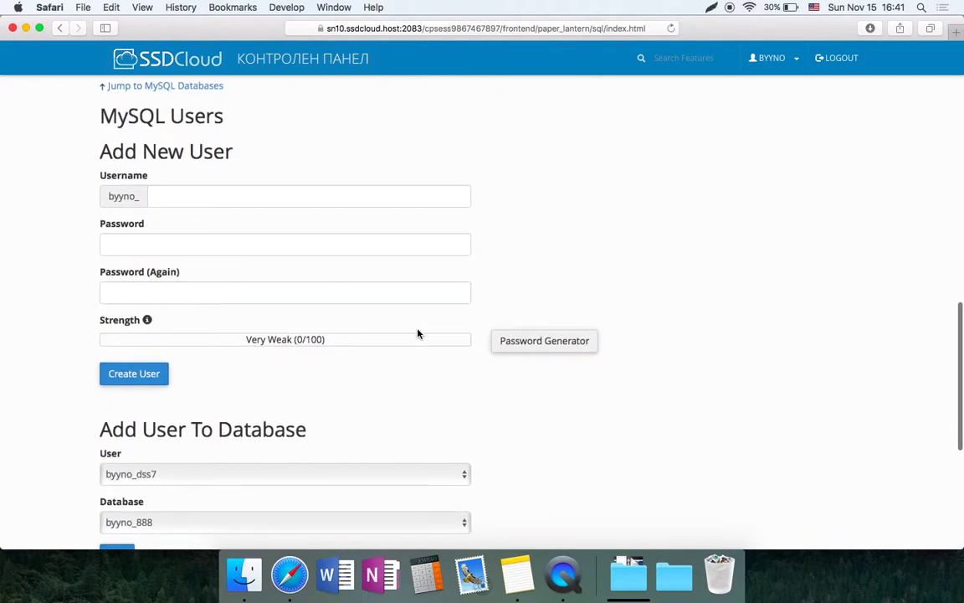
pyautogui.scroll(-1, 419, 334)
pyautogui.click(276, 190)
pyautogui.write('mitko')
pyautogui.press('Tab')
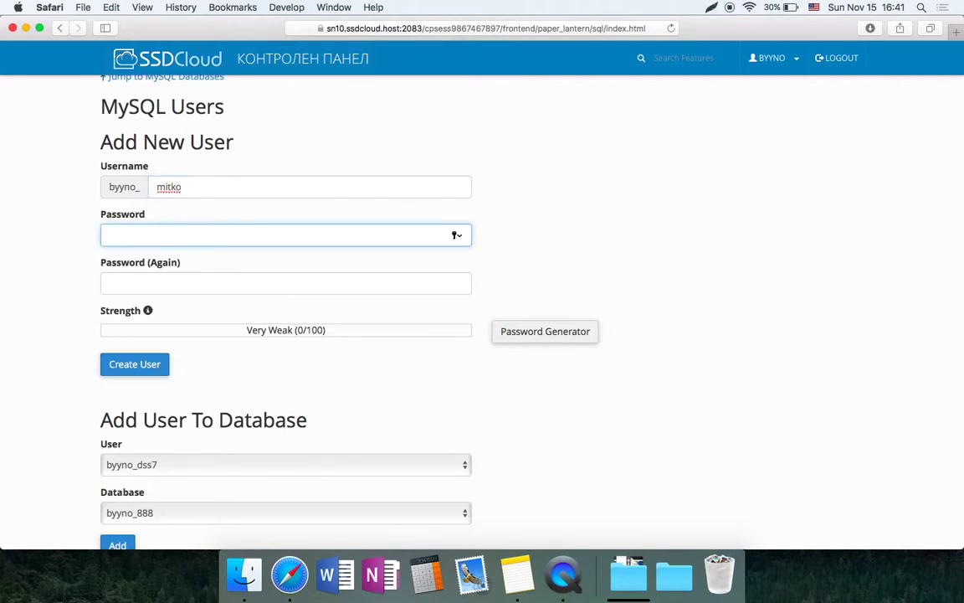
# Create the MySQL user with the account password entered in both password fields, and decline saving the password in the browser.
pyautogui.write('••••••••••')
pyautogui.click(285, 283)
pyautogui.write('••••••••••')
pyautogui.click(159, 368)
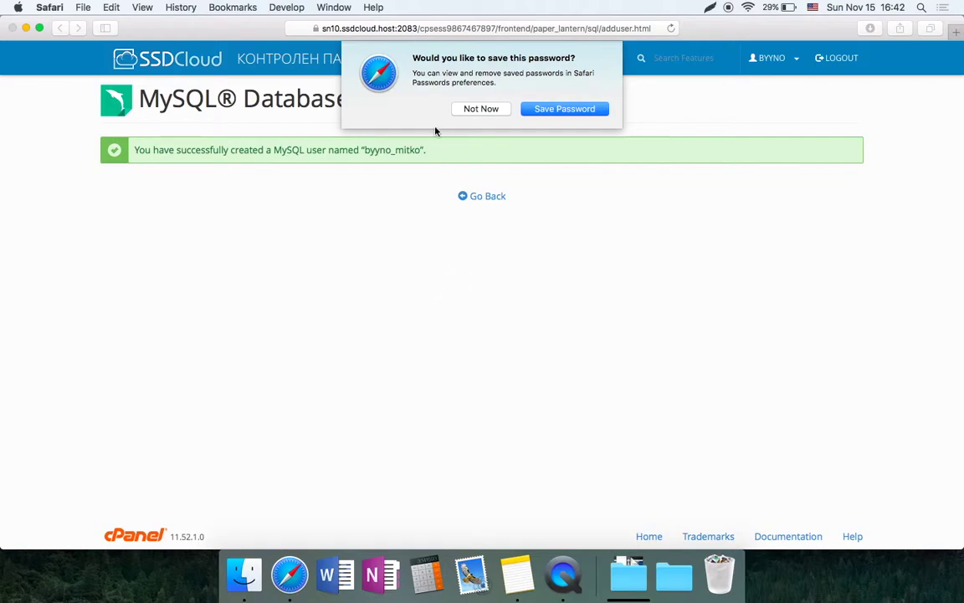
pyautogui.click(468, 110)
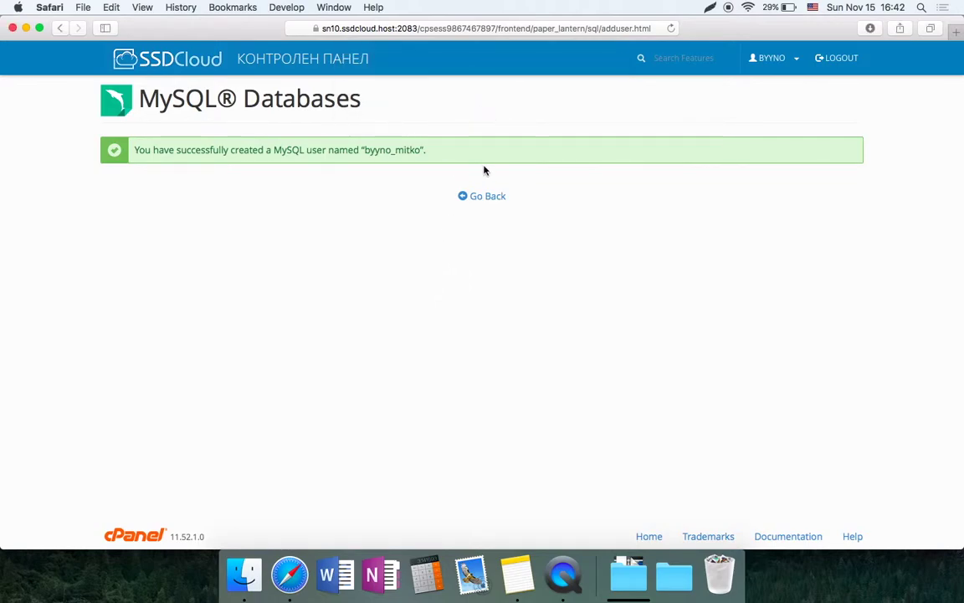
pyautogui.click(485, 195)
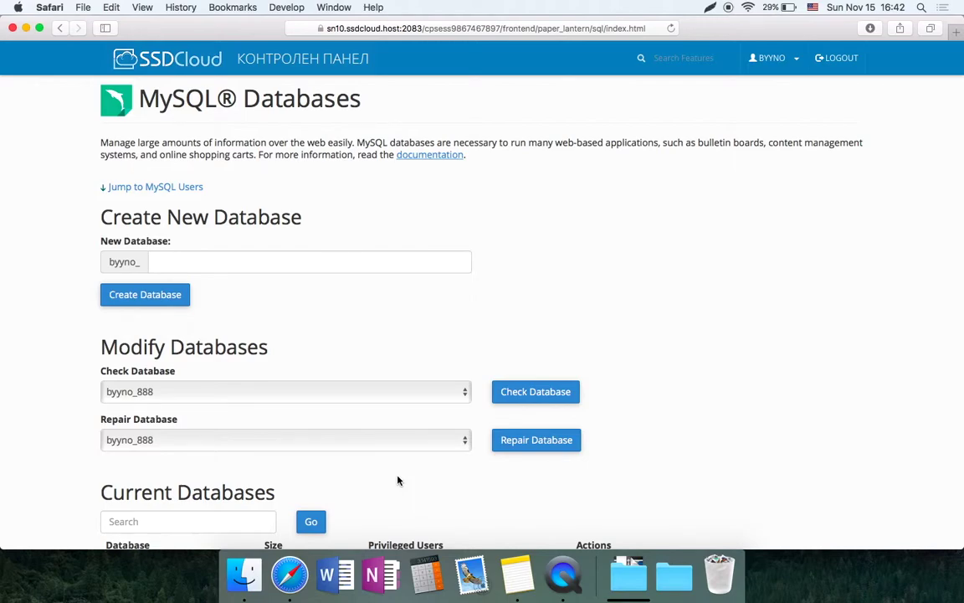
# Add the user byyno_mitko to the database byyno_mitko.
pyautogui.scroll(-10, 398, 480)
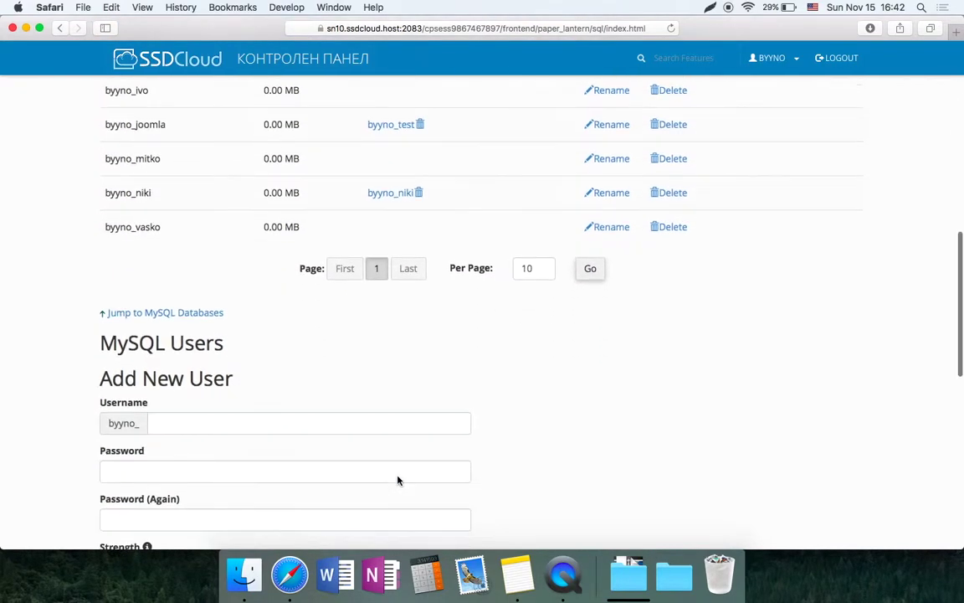
pyautogui.scroll(-10, 398, 480)
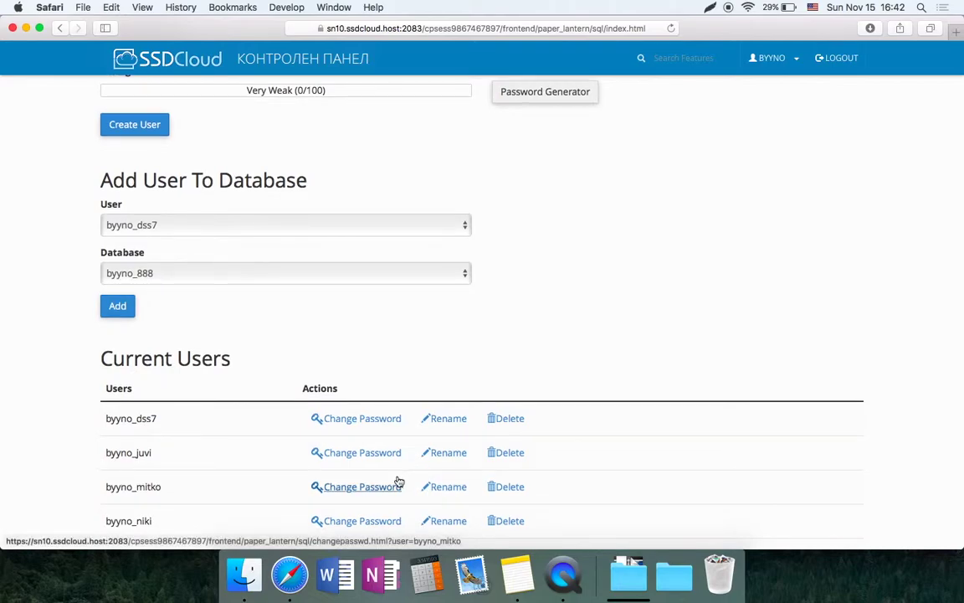
pyautogui.scroll(-4, 398, 483)
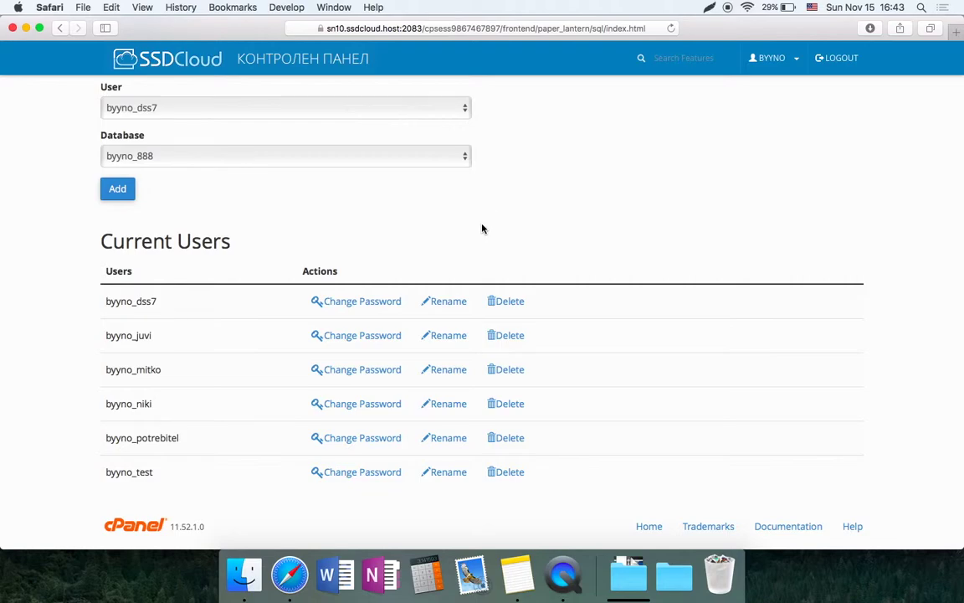
pyautogui.scroll(2, 482, 227)
pyautogui.click(252, 156)
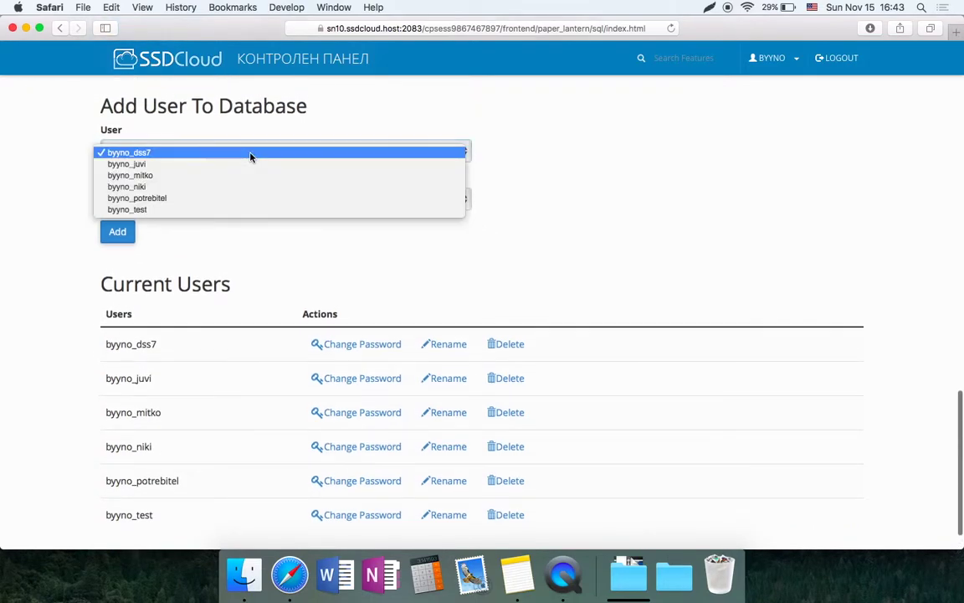
pyautogui.click(241, 177)
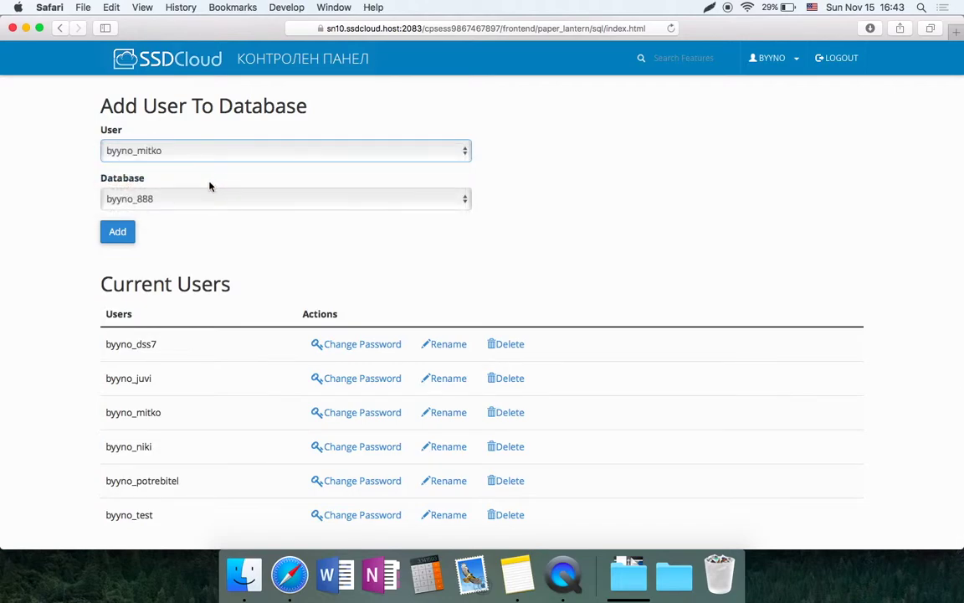
pyautogui.click(208, 201)
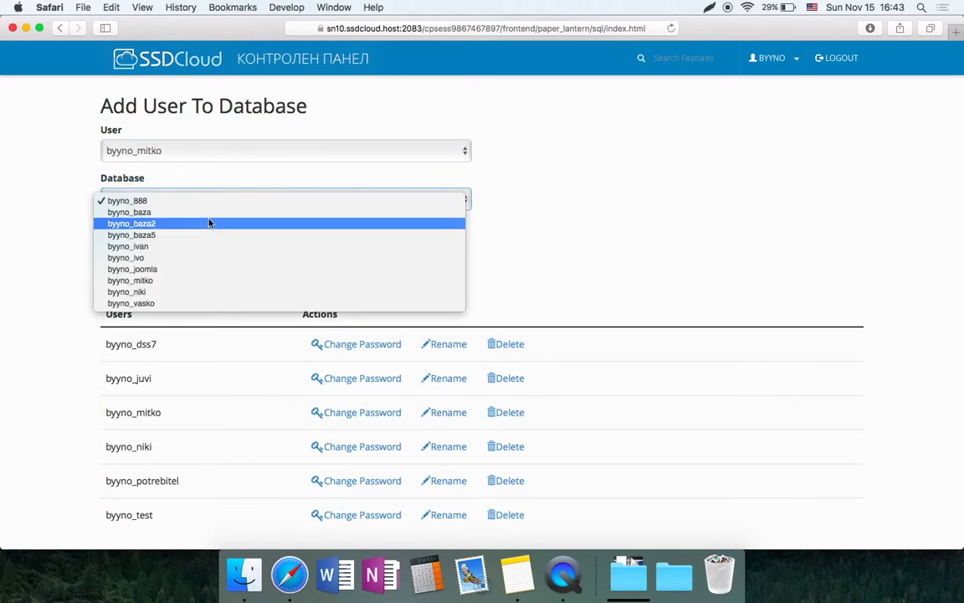
pyautogui.click(212, 284)
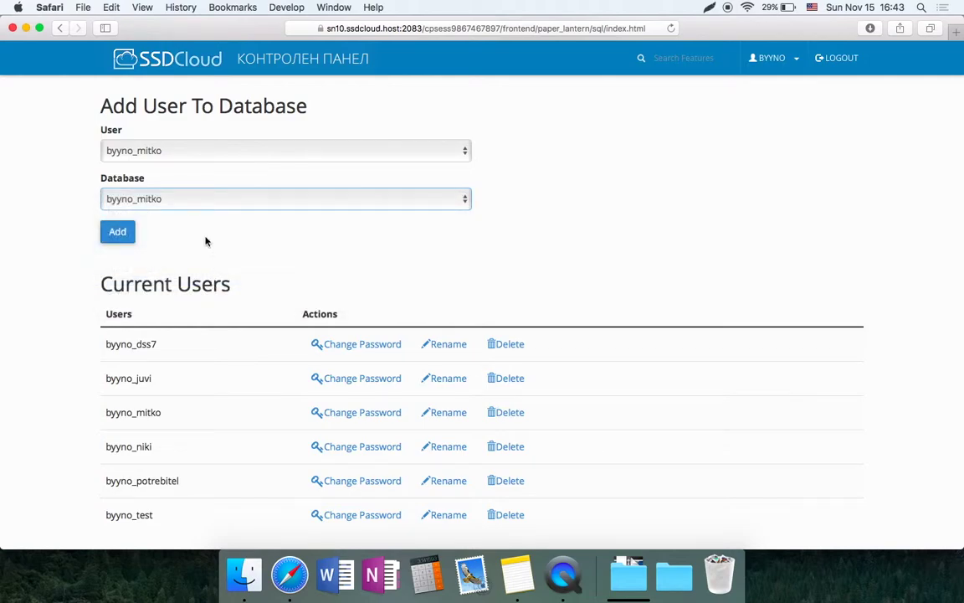
pyautogui.click(113, 237)
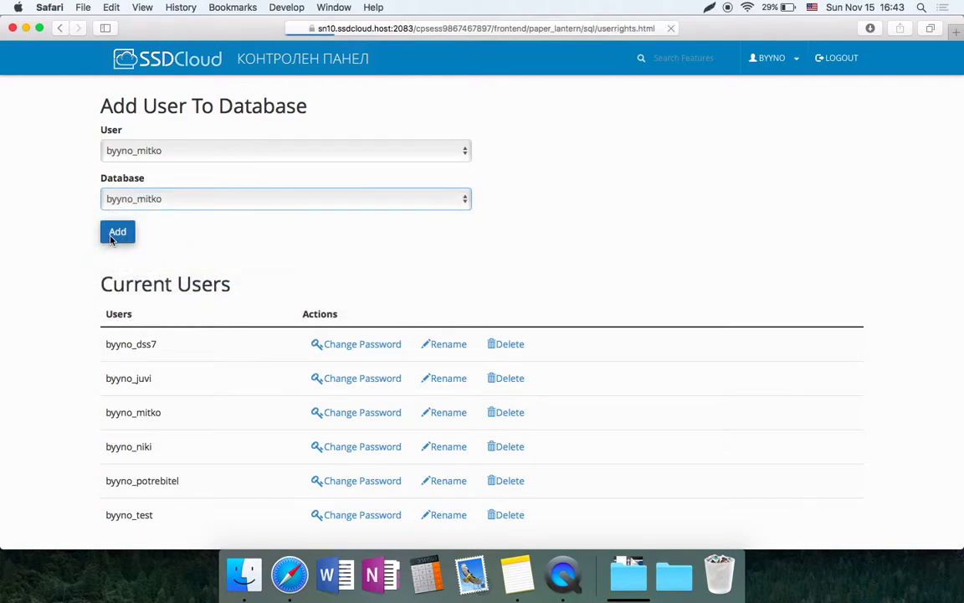
# Grant the user ALL PRIVILEGES on the byyno_mitko database and apply the changes.
pyautogui.scroll(-2, 80, 311)
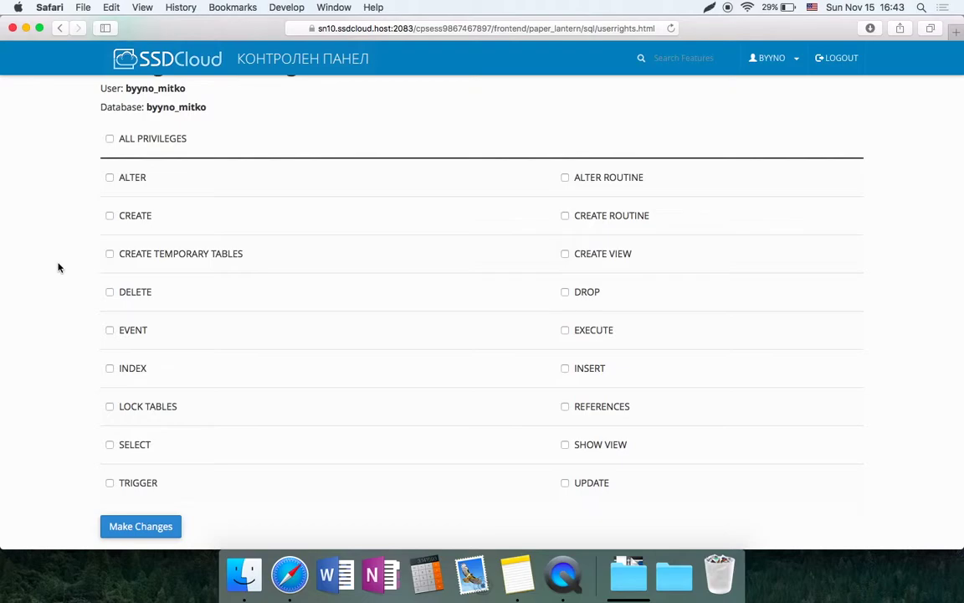
pyautogui.click(109, 140)
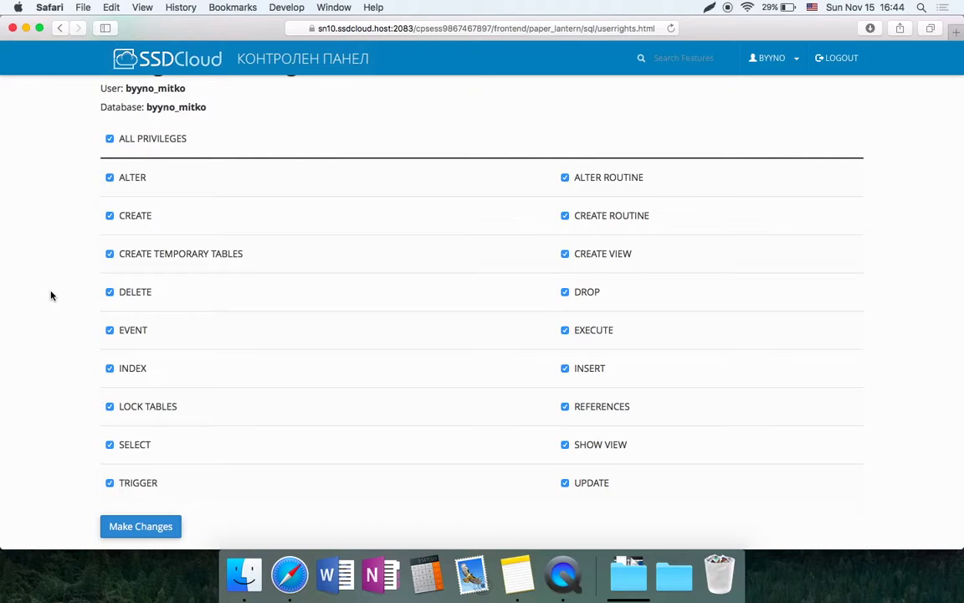
pyautogui.scroll(-2, 50, 295)
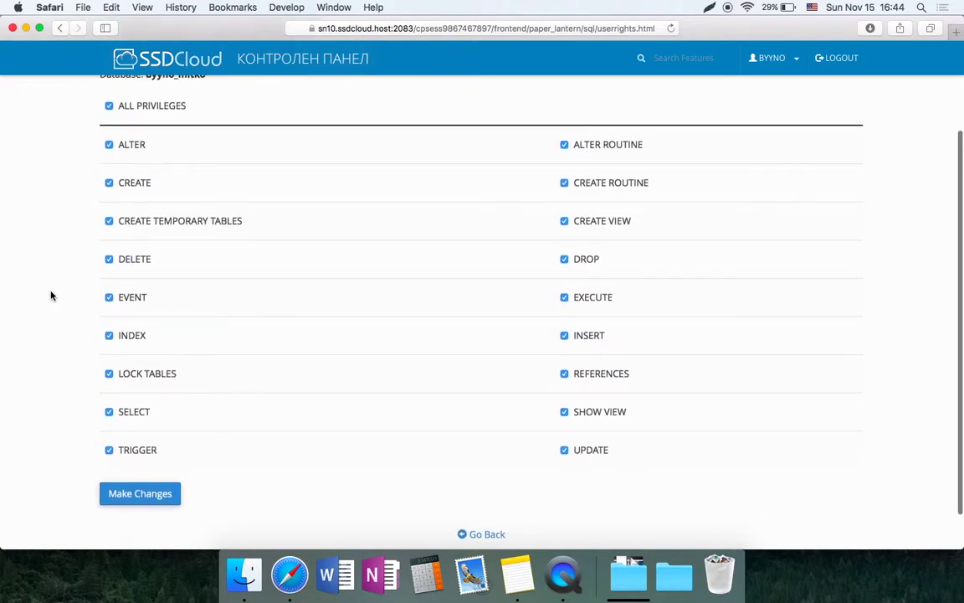
pyautogui.click(119, 471)
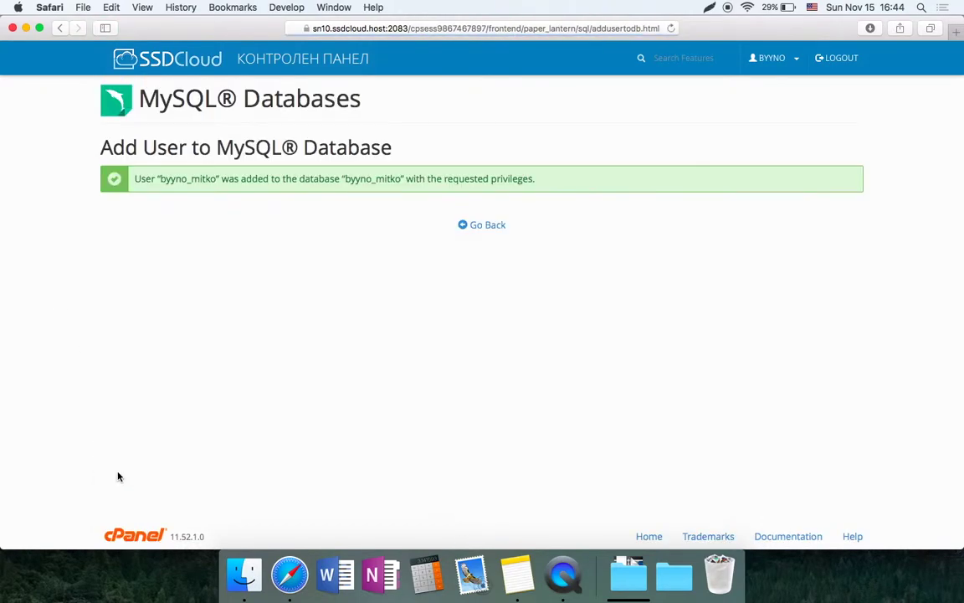